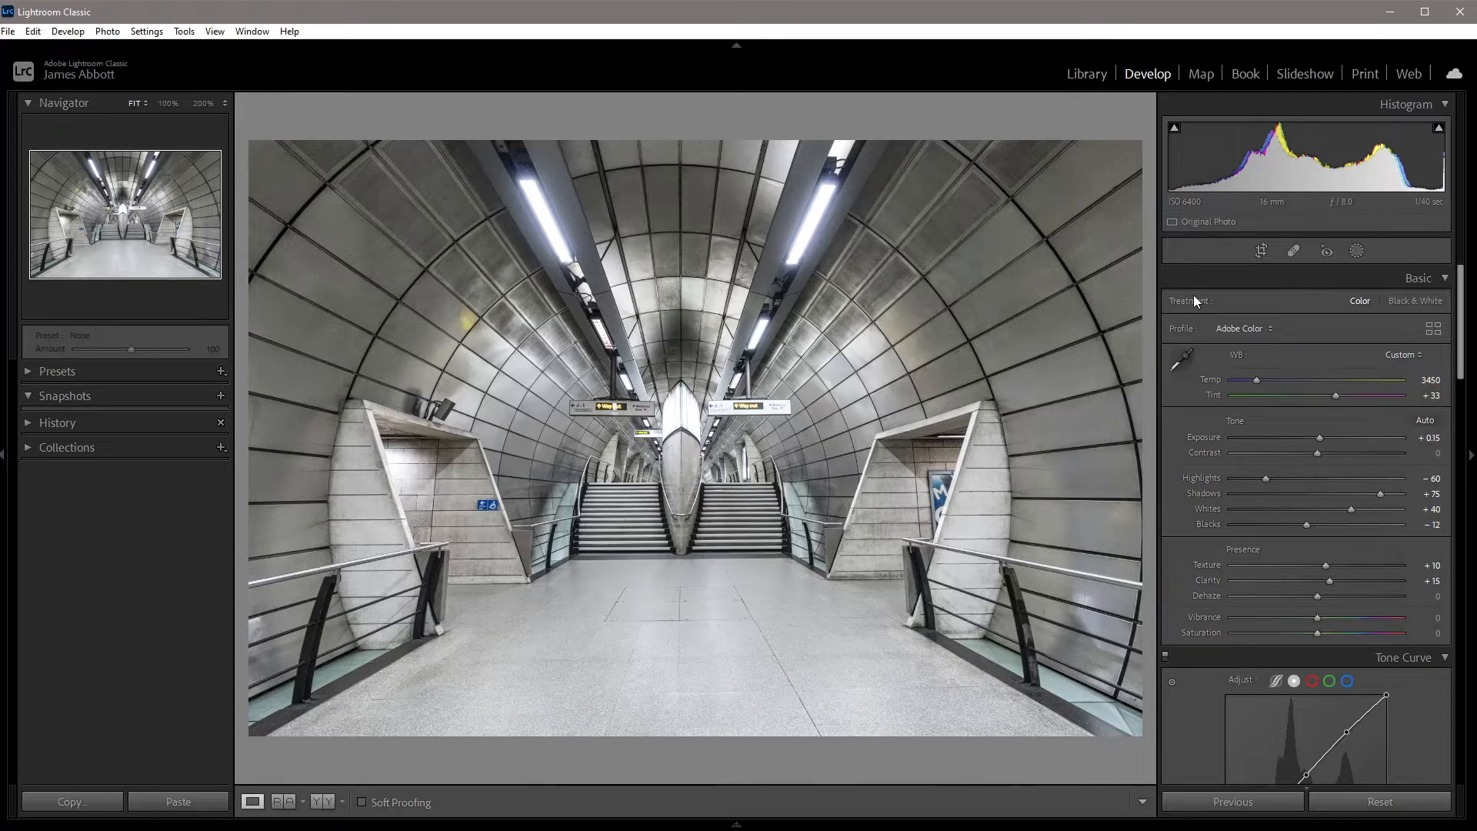
Inspect the station photo at 100% and set its Color noise reduction to 15.
{"action": "left_click", "coordinate": [813, 451]}
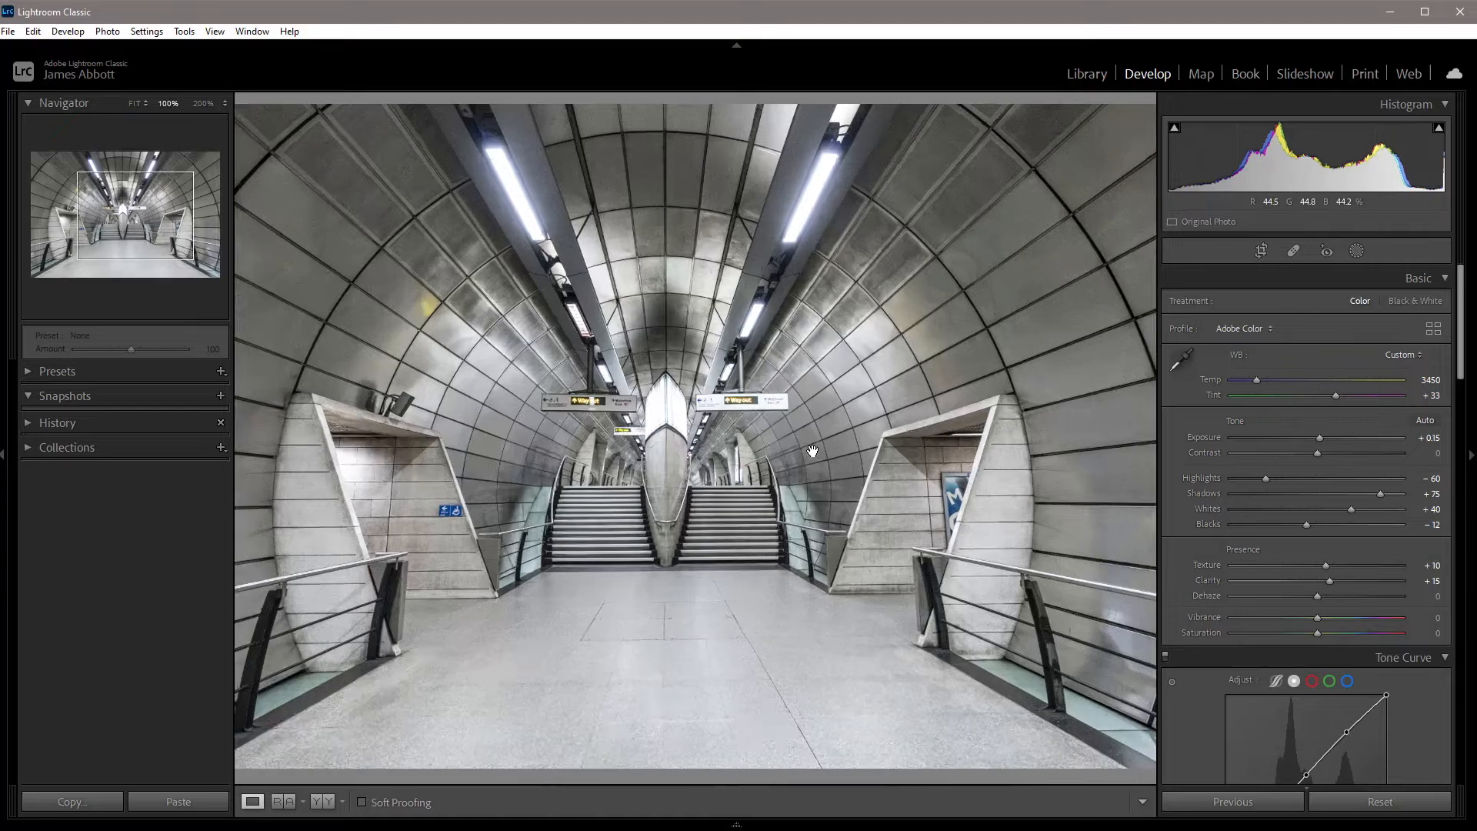
{"action": "left_click_drag", "start_coordinate": [789, 269], "coordinate": [742, 412]}
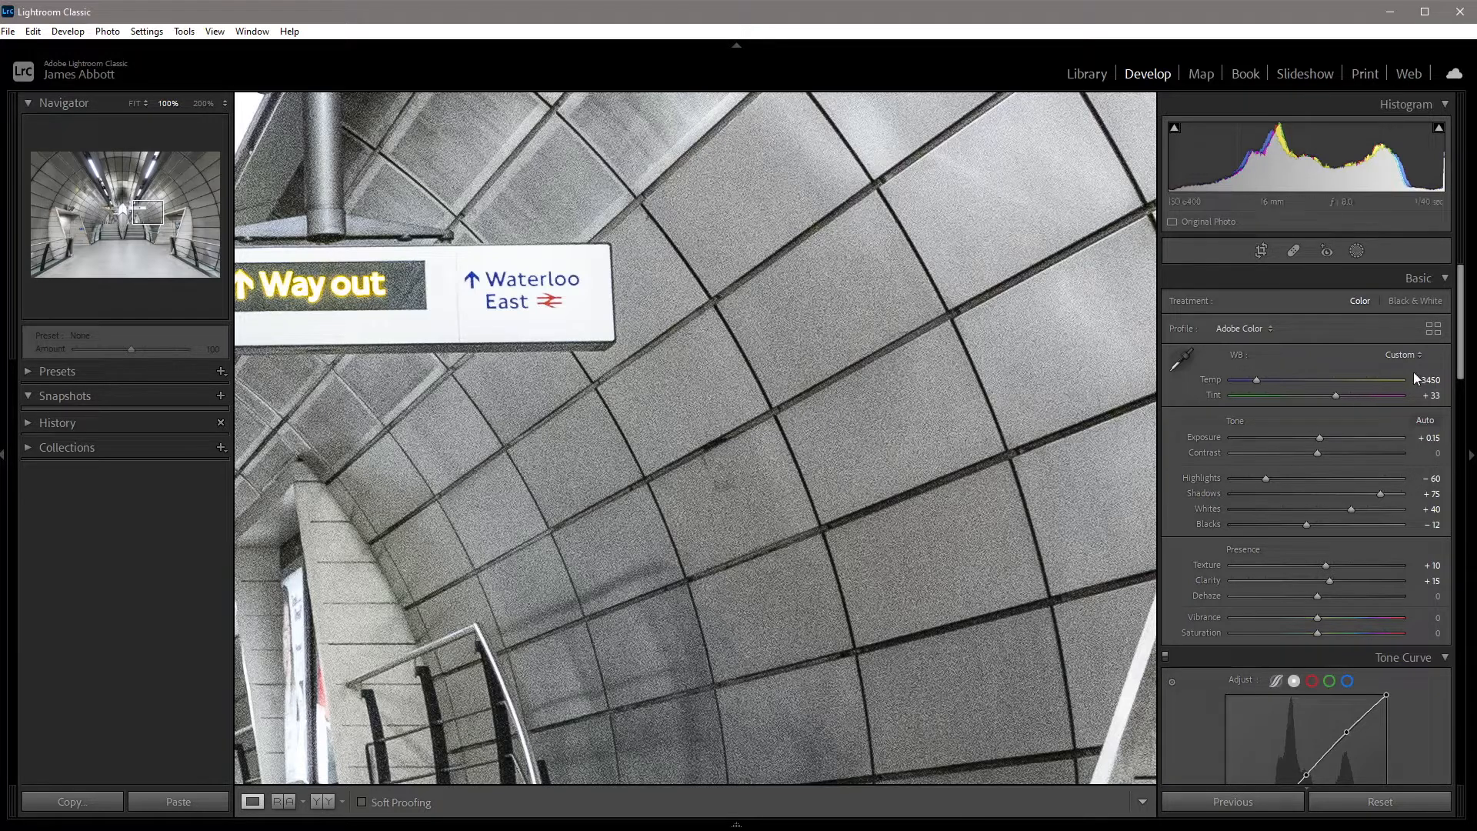
{"action": "left_click_drag", "start_coordinate": [1460, 352], "coordinate": [1472, 527]}
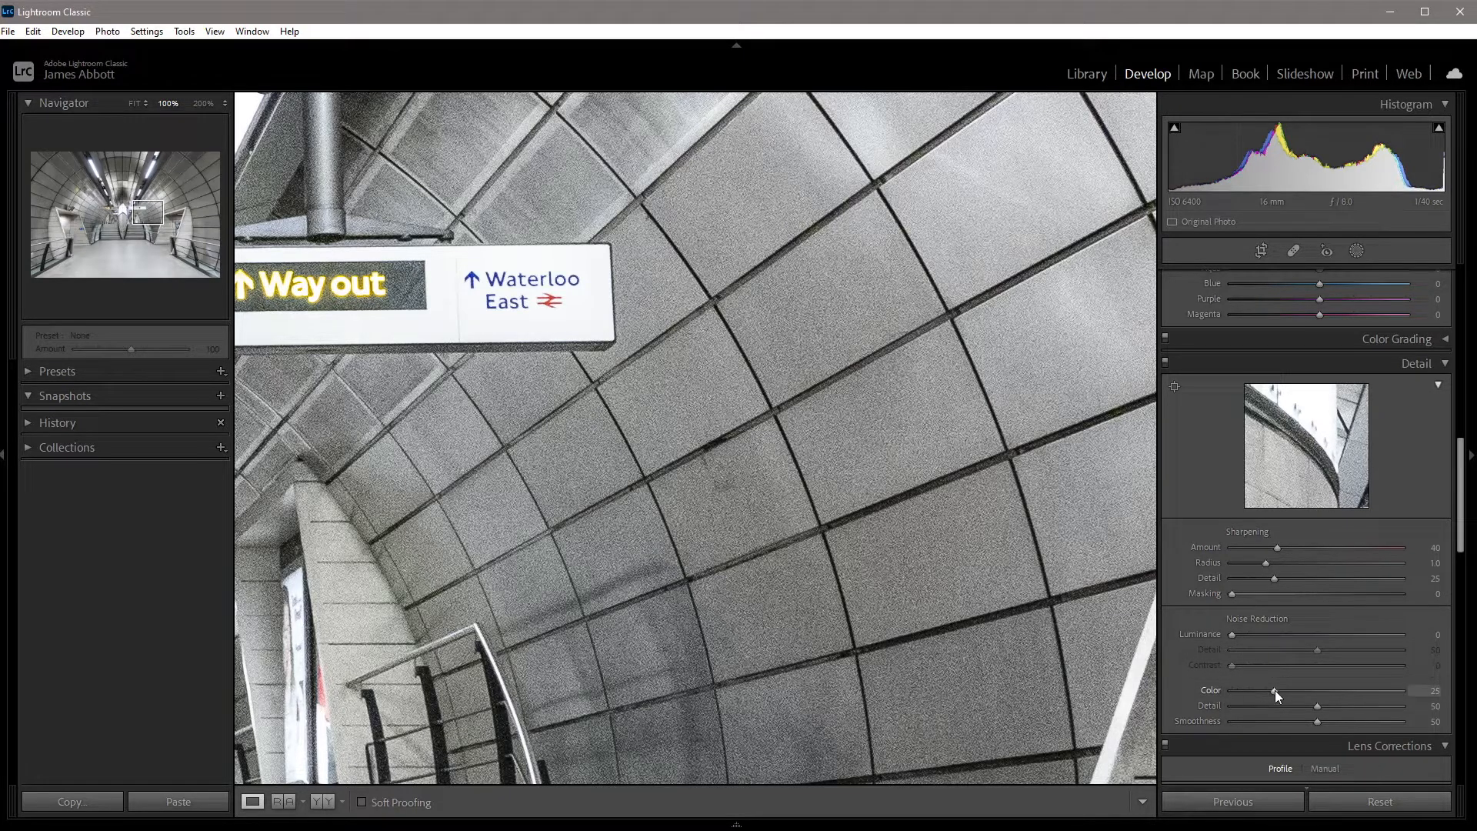
{"action": "left_click_drag", "start_coordinate": [1276, 690], "coordinate": [1203, 692]}
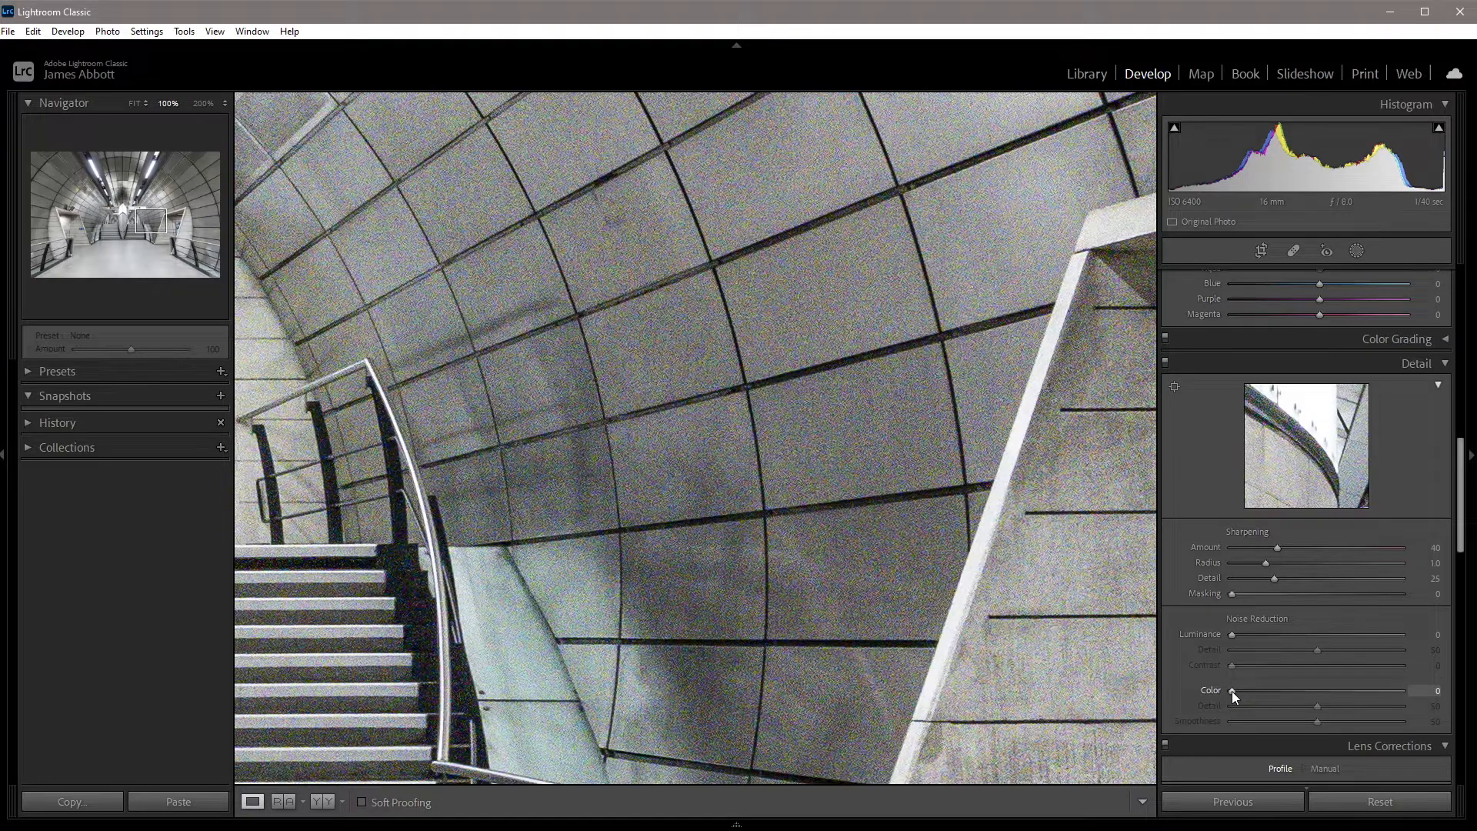
{"action": "left_click_drag", "start_coordinate": [1231, 691], "coordinate": [1239, 691]}
{"action": "left_click_drag", "start_coordinate": [880, 441], "coordinate": [913, 676]}
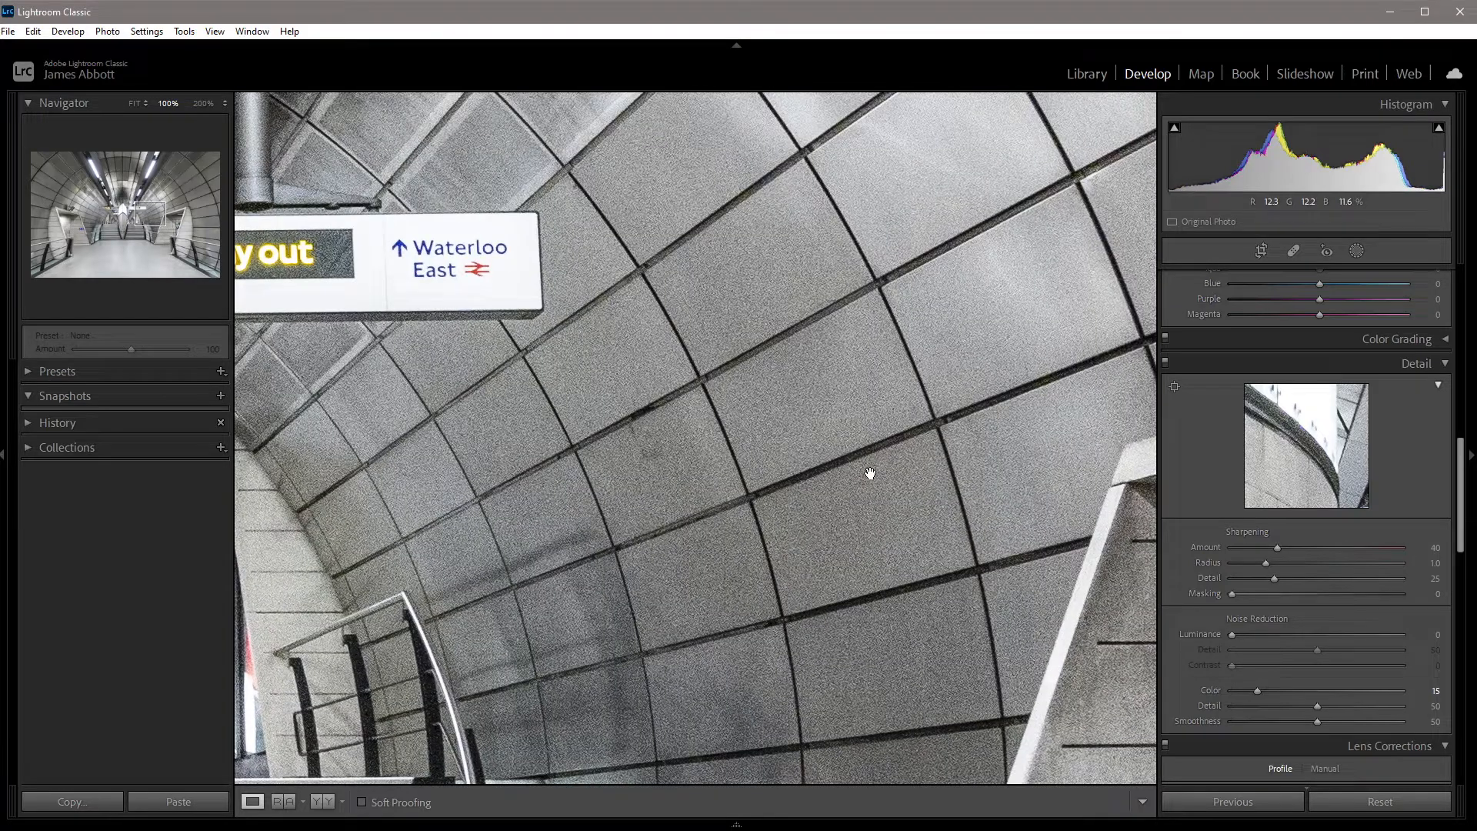
{"action": "left_click_drag", "start_coordinate": [437, 341], "coordinate": [834, 544]}
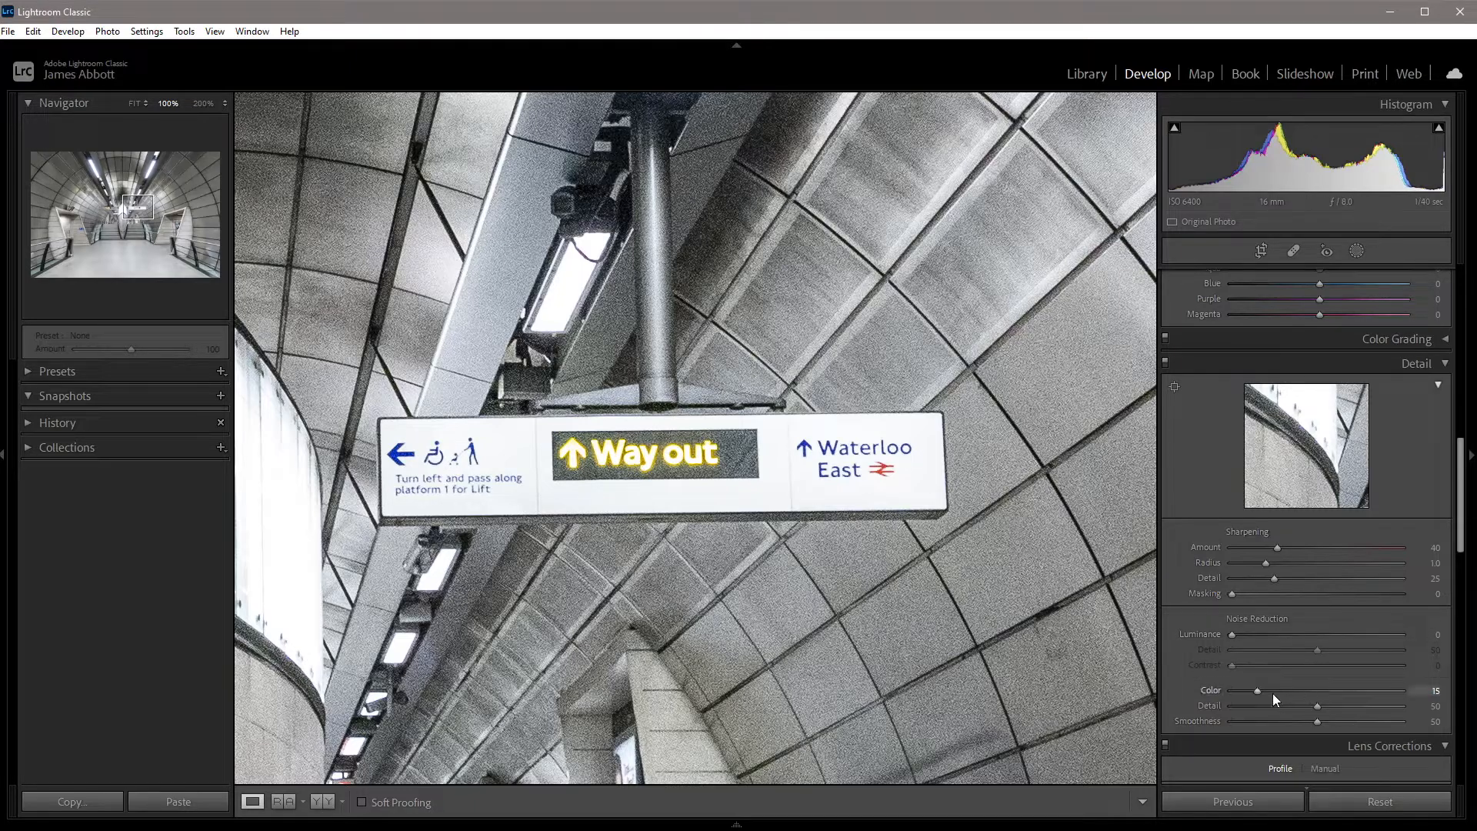
{"action": "left_click_drag", "start_coordinate": [1262, 693], "coordinate": [1414, 702]}
{"action": "left_click_drag", "start_coordinate": [1286, 706], "coordinate": [1261, 707]}
Try extreme Detail and Smoothness values for Color noise reduction around the staircase, undoing both changes.
{"action": "left_click_drag", "start_coordinate": [1064, 582], "coordinate": [804, 6]}
{"action": "left_click_drag", "start_coordinate": [1318, 708], "coordinate": [1161, 714]}
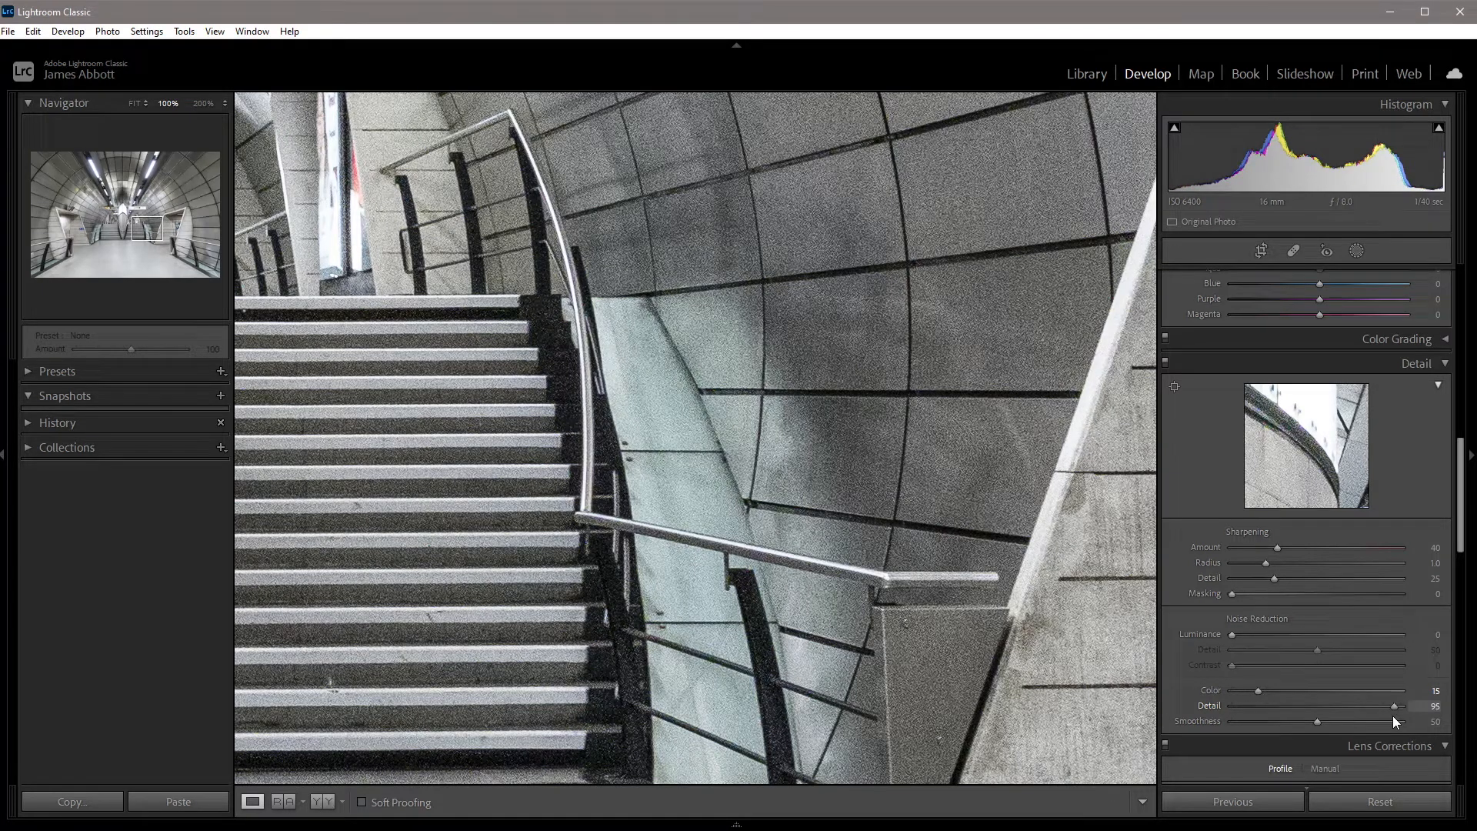
{"action": "left_click_drag", "start_coordinate": [1393, 715], "coordinate": [1407, 711]}
{"action": "key", "text": "ctrl+z"}
{"action": "left_click_drag", "start_coordinate": [1314, 722], "coordinate": [1402, 722]}
{"action": "key", "text": "ctrl+z"}
Set the Luminance noise reduction to 50 while viewing the tiled wall above the stairs.
{"action": "left_click_drag", "start_coordinate": [913, 377], "coordinate": [861, 624]}
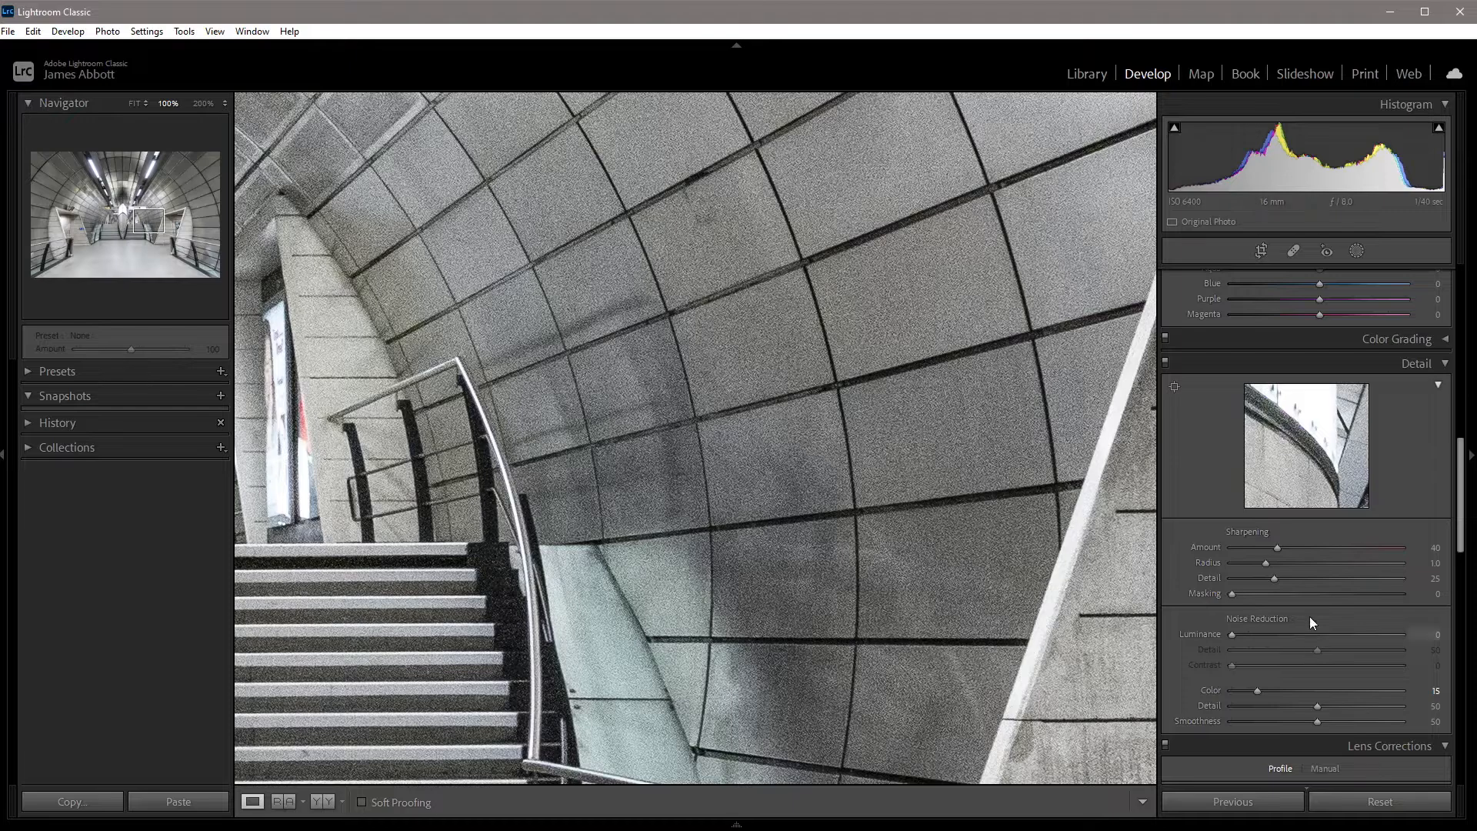
{"action": "left_click_drag", "start_coordinate": [1234, 637], "coordinate": [1233, 636]}
{"action": "left_click_drag", "start_coordinate": [1283, 640], "coordinate": [1317, 645]}
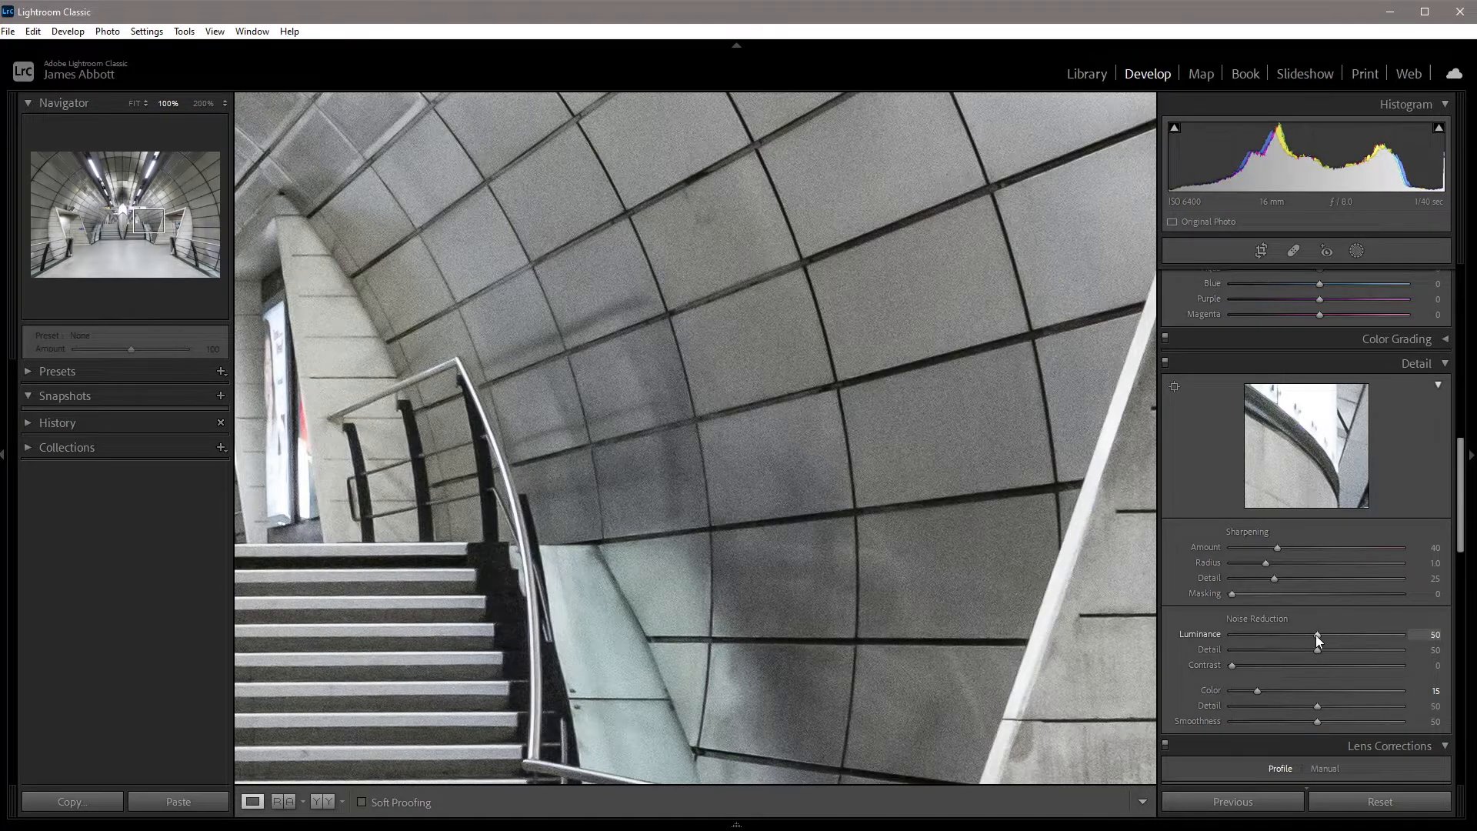
Try Luminance noise reduction at 100, check the smoothing across the wall and stairs, and undo the change.
{"action": "left_click_drag", "start_coordinate": [1318, 640], "coordinate": [1402, 640]}
{"action": "left_click_drag", "start_coordinate": [838, 488], "coordinate": [1194, 313]}
{"action": "left_click_drag", "start_coordinate": [898, 531], "coordinate": [1214, 293]}
{"action": "left_click_drag", "start_coordinate": [807, 481], "coordinate": [706, 672]}
{"action": "left_click_drag", "start_coordinate": [915, 601], "coordinate": [735, 408]}
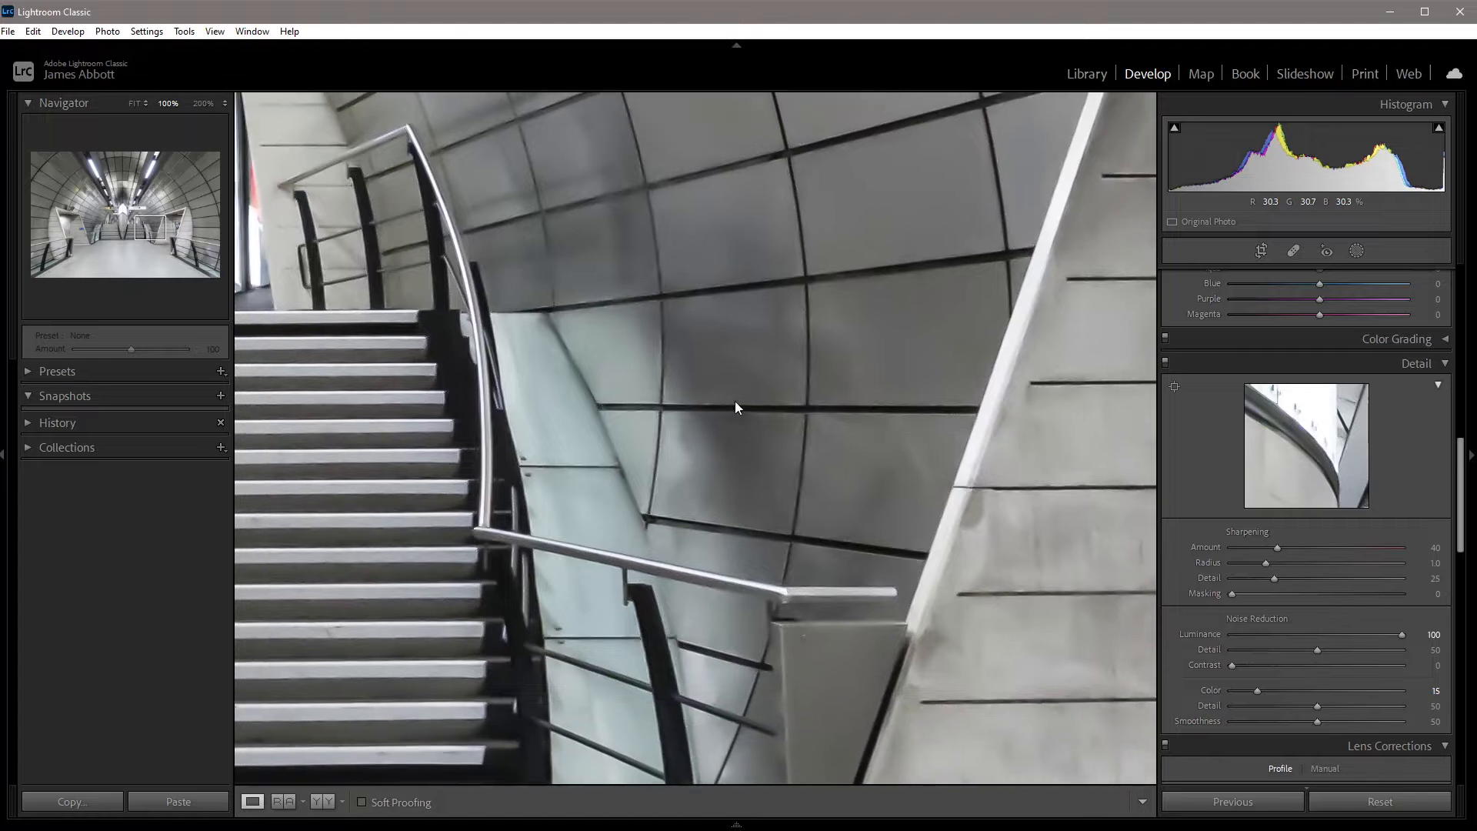
{"action": "key", "text": "ctrl+z"}
Set the Luminance noise reduction's Detail to 65 and Contrast to 30, and check the result across the photo.
{"action": "left_click_drag", "start_coordinate": [734, 401], "coordinate": [734, 501]}
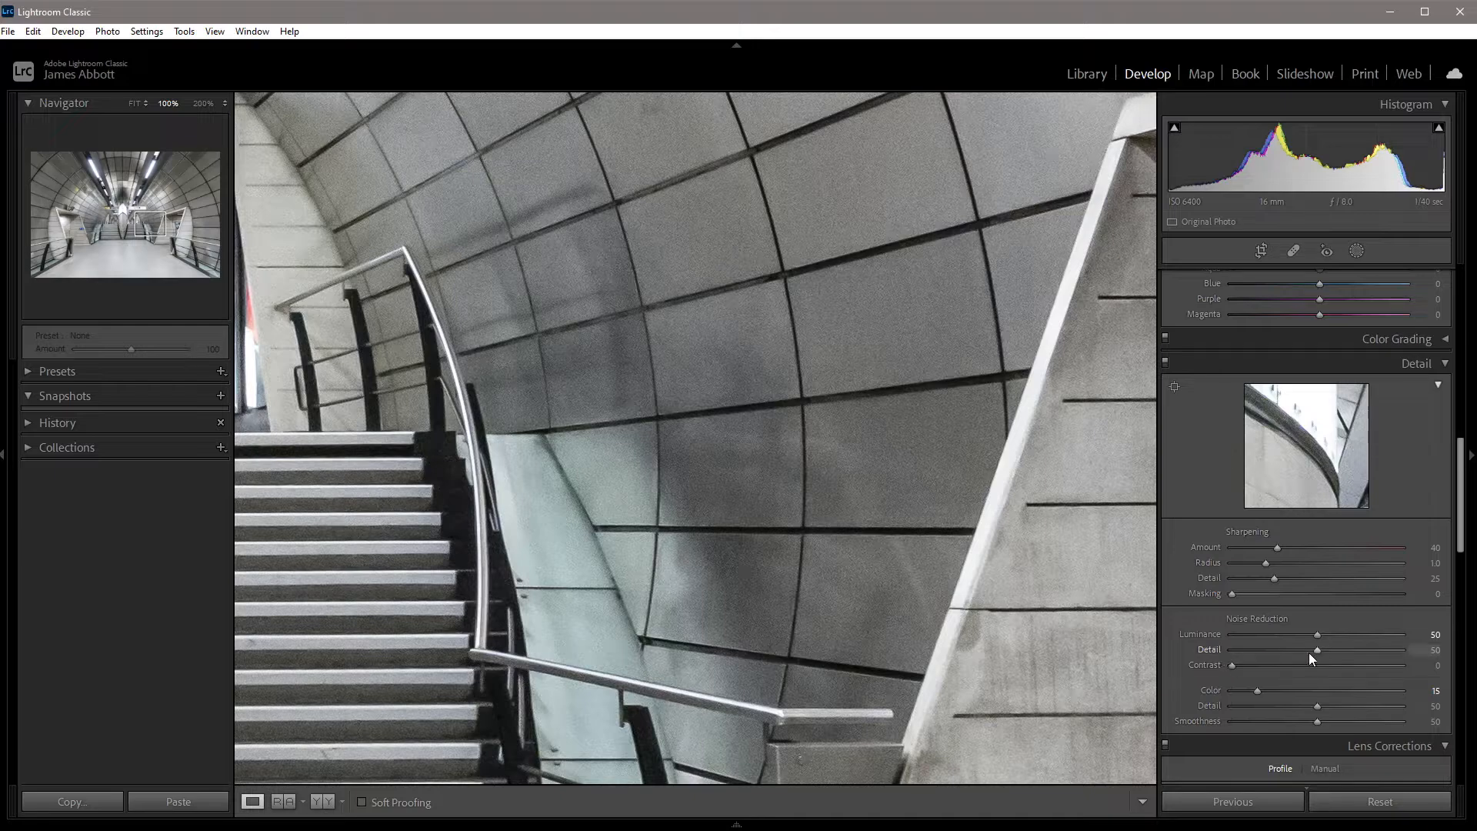
{"action": "left_click_drag", "start_coordinate": [1318, 653], "coordinate": [1340, 660]}
{"action": "left_click_drag", "start_coordinate": [1406, 677], "coordinate": [1255, 677]}
{"action": "left_click_drag", "start_coordinate": [647, 452], "coordinate": [943, 465]}
{"action": "left_click_drag", "start_coordinate": [512, 474], "coordinate": [973, 492]}
{"action": "left_click_drag", "start_coordinate": [759, 485], "coordinate": [967, 526]}
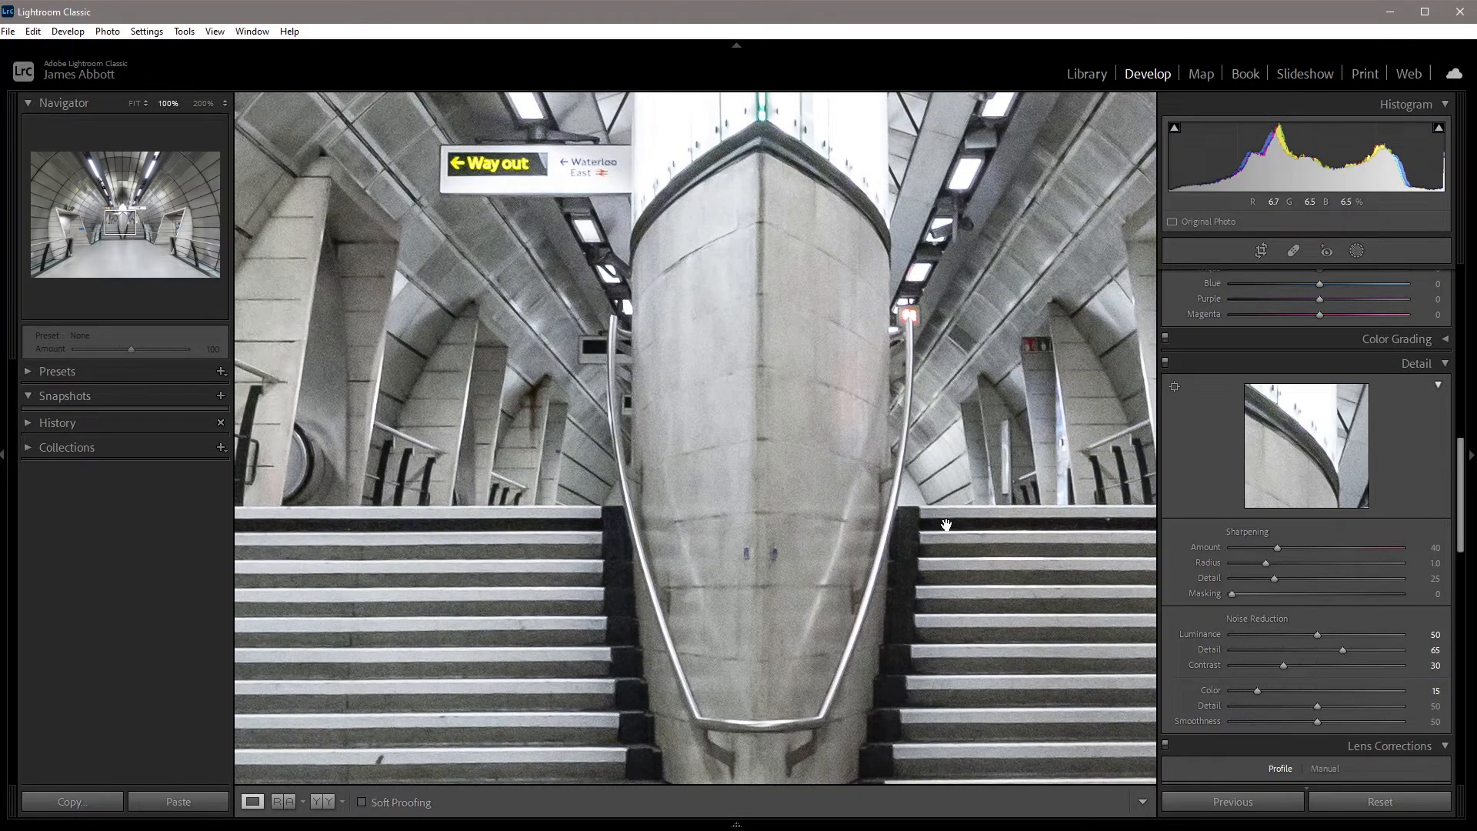
{"action": "left_click", "coordinate": [947, 525]}
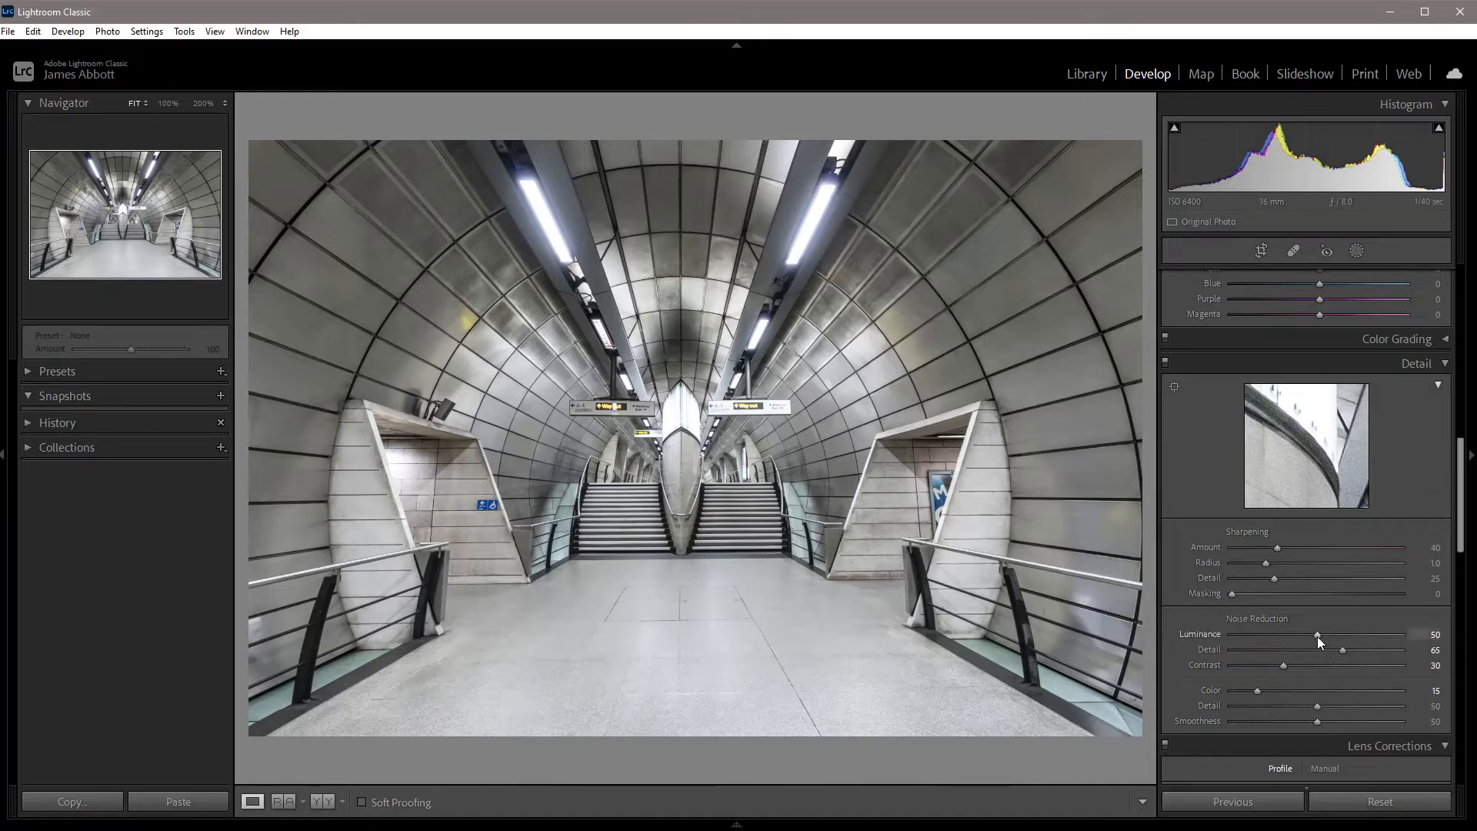
Lower the Luminance noise reduction to 40 and check the wall at 100%.
{"action": "left_click_drag", "start_coordinate": [1312, 636], "coordinate": [1308, 636]}
{"action": "left_click", "coordinate": [843, 456]}
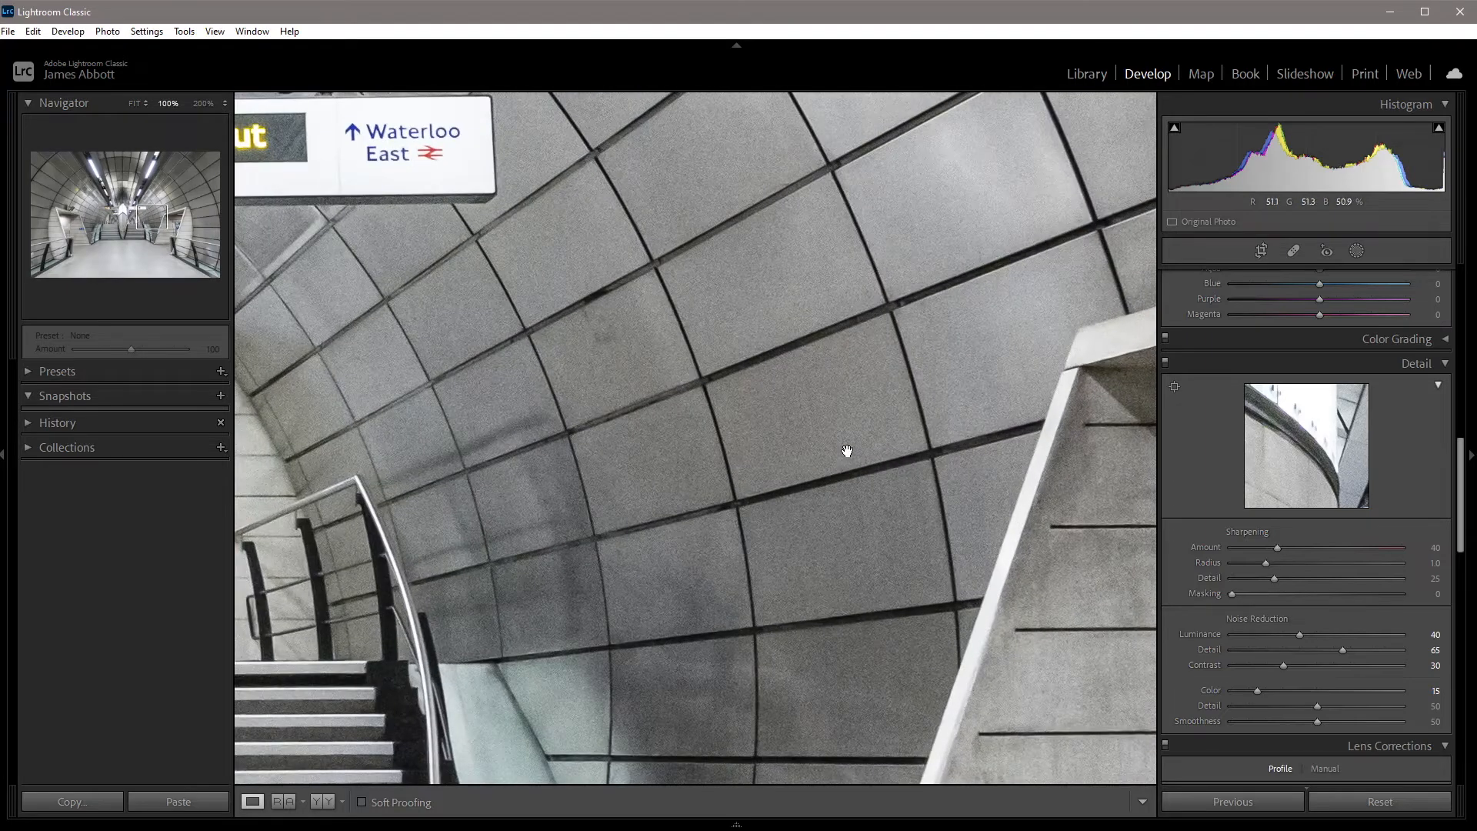
{"action": "left_click_drag", "start_coordinate": [759, 587], "coordinate": [752, 399]}
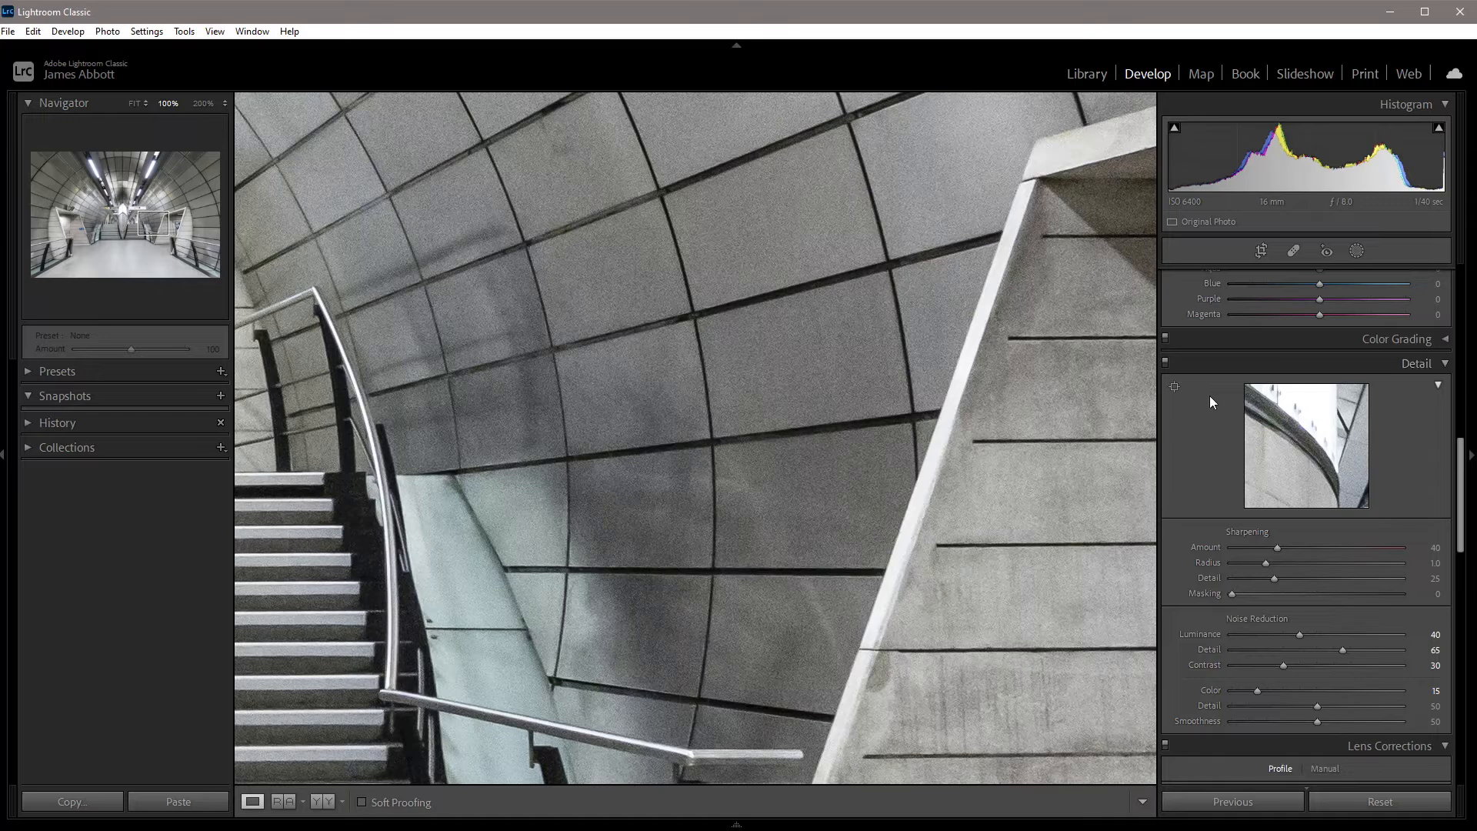
Compare the photo with the Detail adjustments off and on, and review the stairs before returning to the full view.
{"action": "left_click", "coordinate": [1165, 367]}
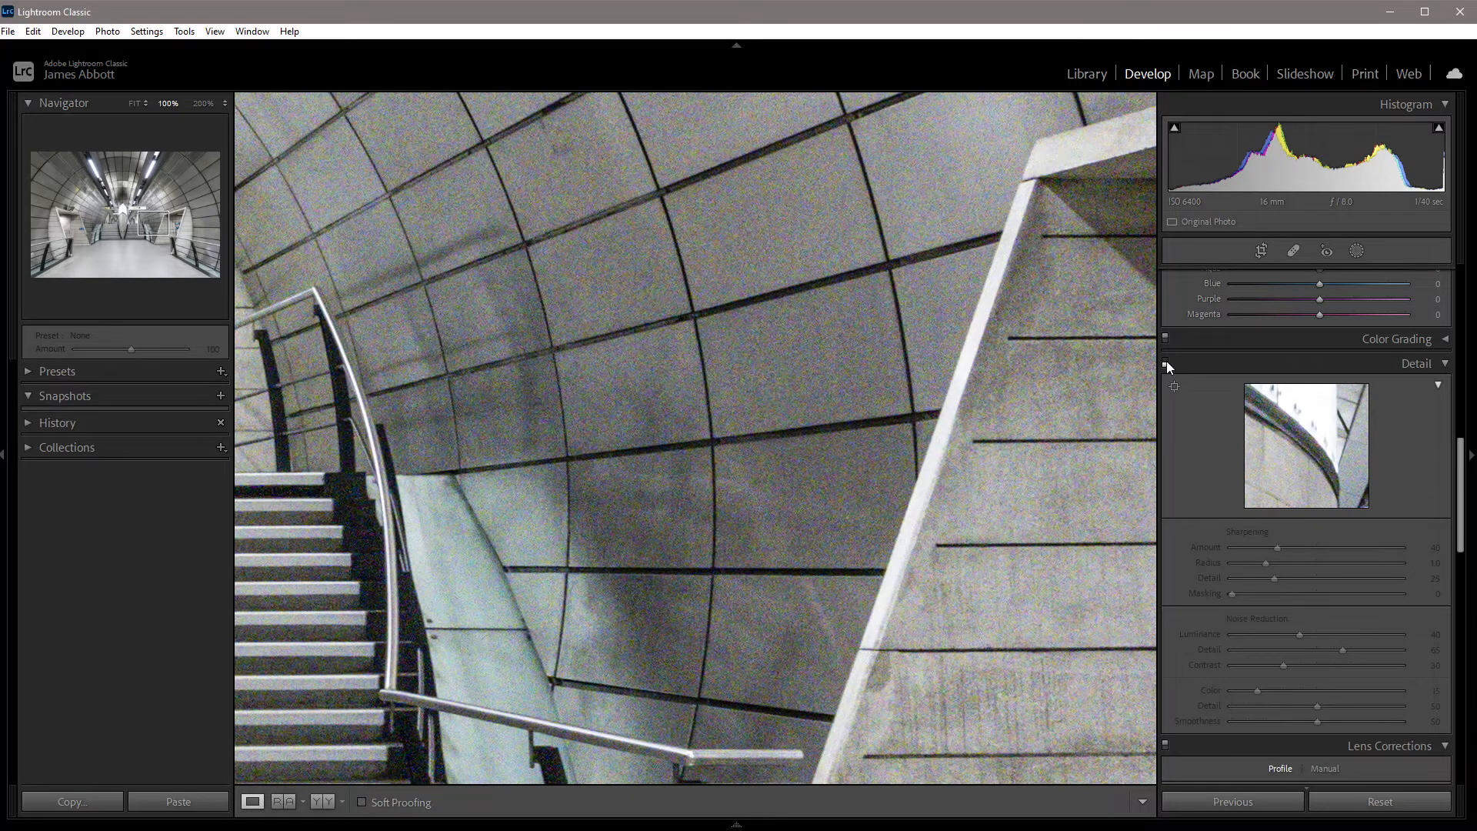
{"action": "left_click", "coordinate": [1167, 362]}
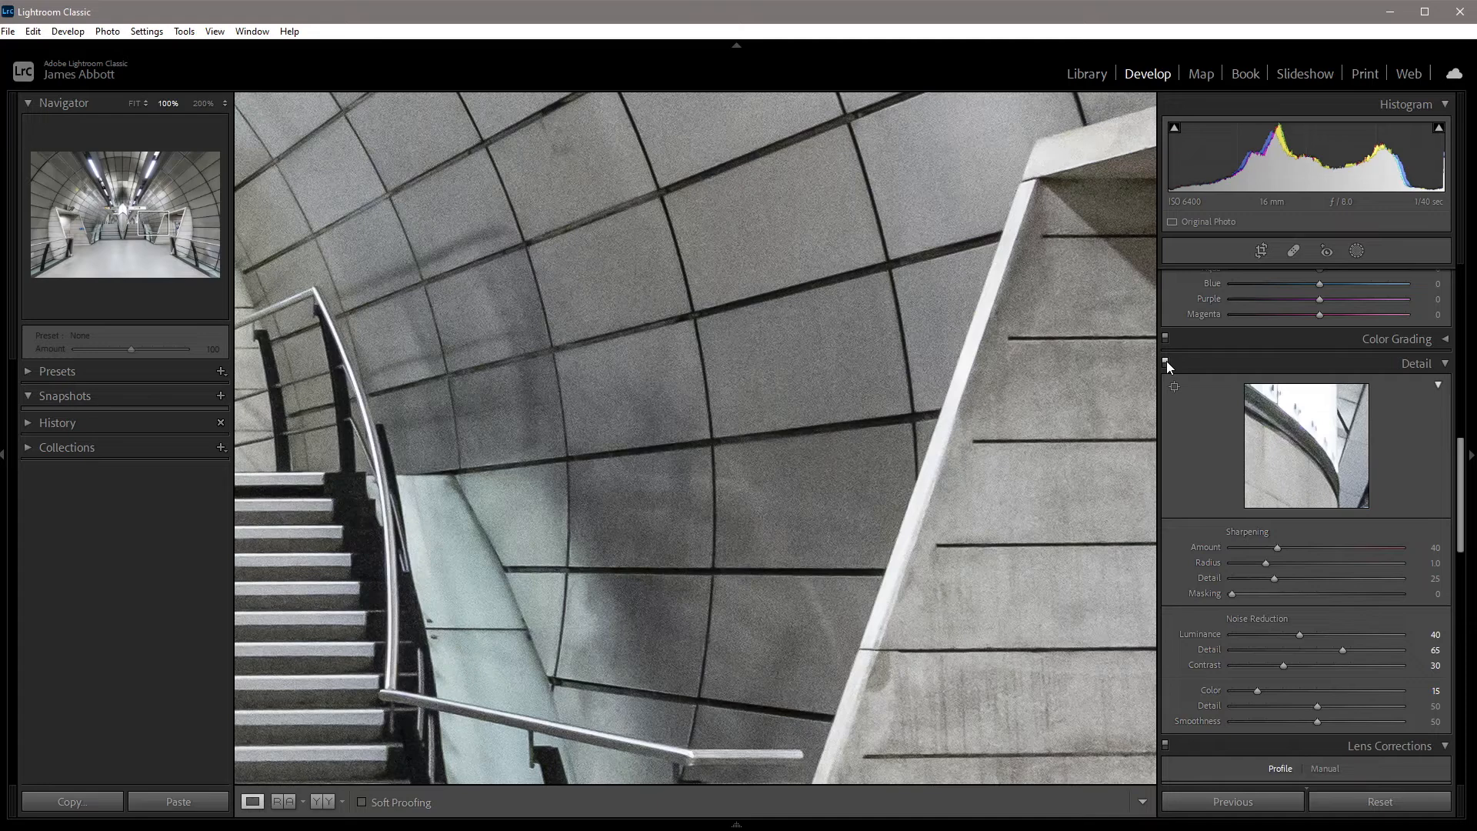
{"action": "left_click", "coordinate": [1165, 364]}
{"action": "left_click", "coordinate": [1167, 359]}
{"action": "left_click_drag", "start_coordinate": [778, 428], "coordinate": [983, 472]}
{"action": "left_click_drag", "start_coordinate": [808, 593], "coordinate": [967, 442]}
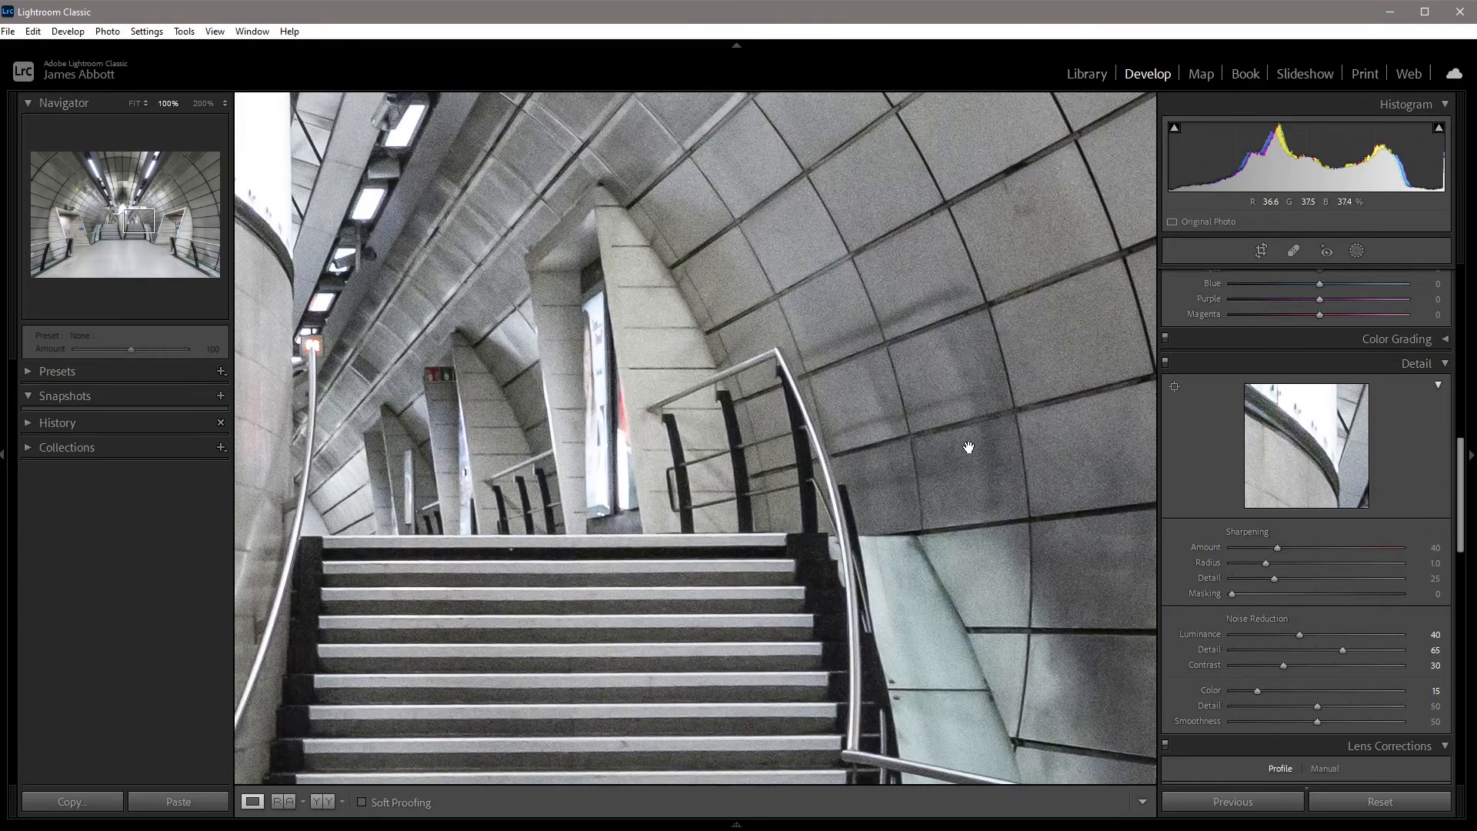
{"action": "left_click", "coordinate": [968, 444]}
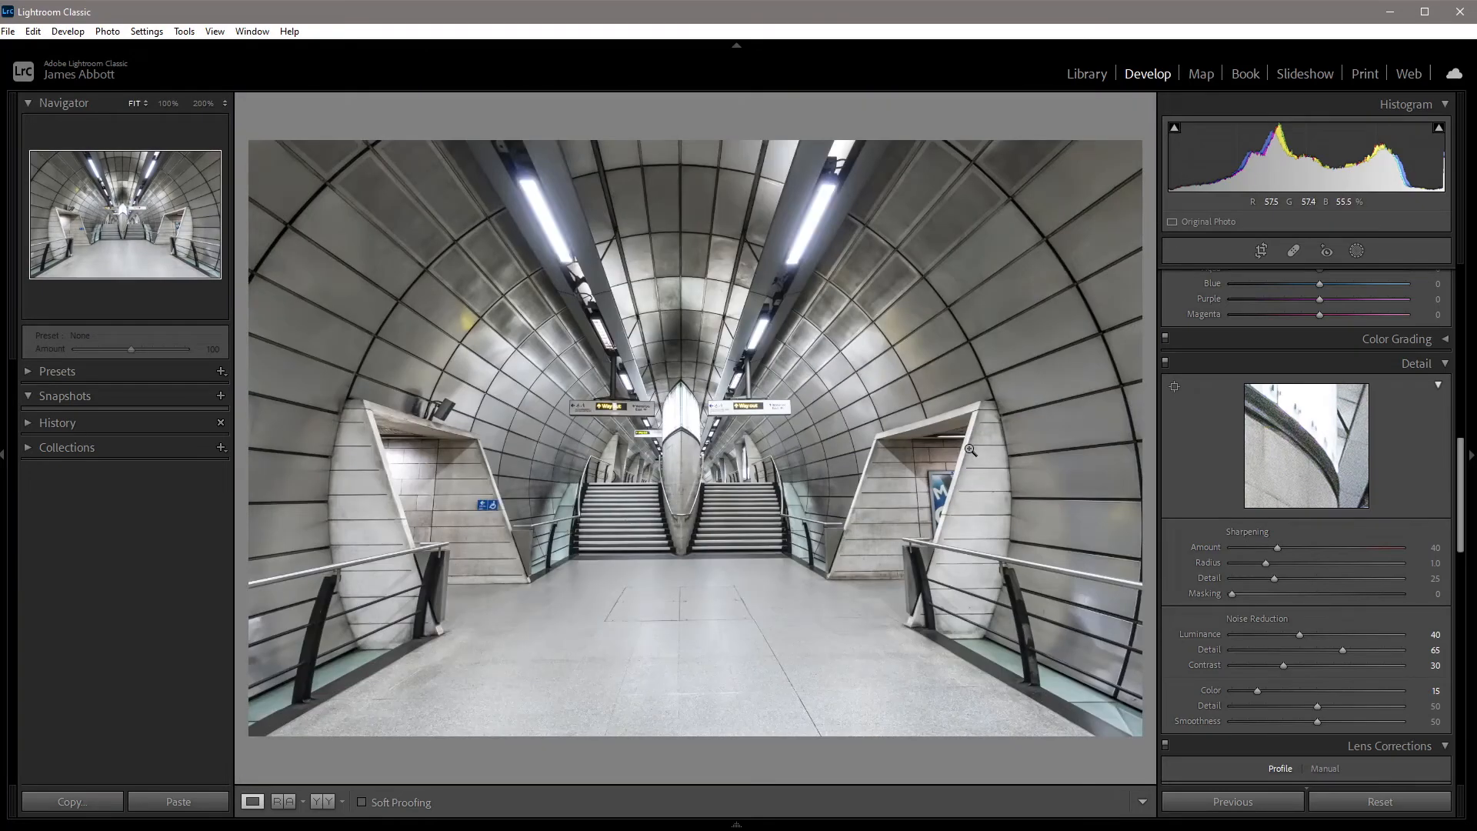